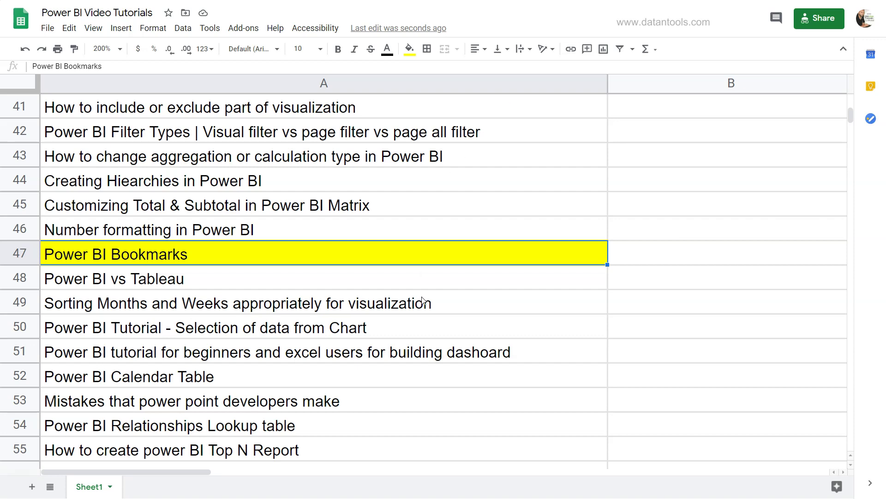
Scroll Sheet1 of the tutorial list to find the yellow Power BI Bookmarks row 47.
scroll(422, 300, "up", 8)
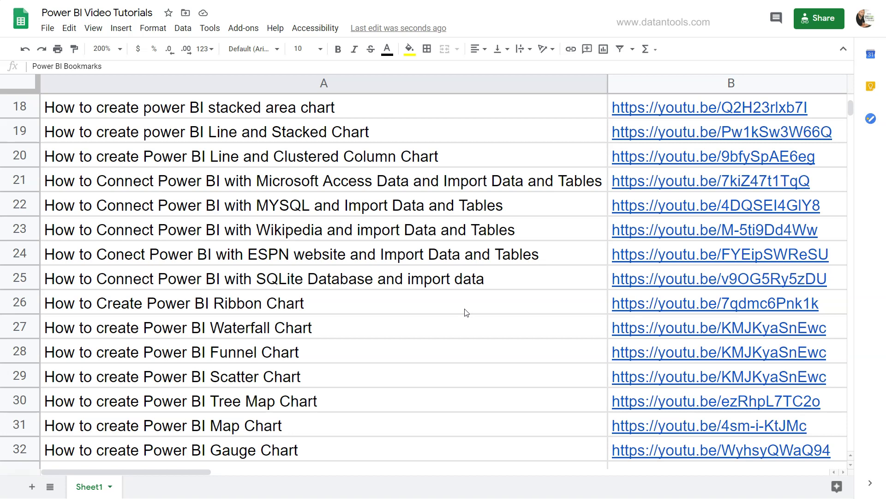
scroll(466, 313, "up", 2)
scroll(466, 312, "down", 3)
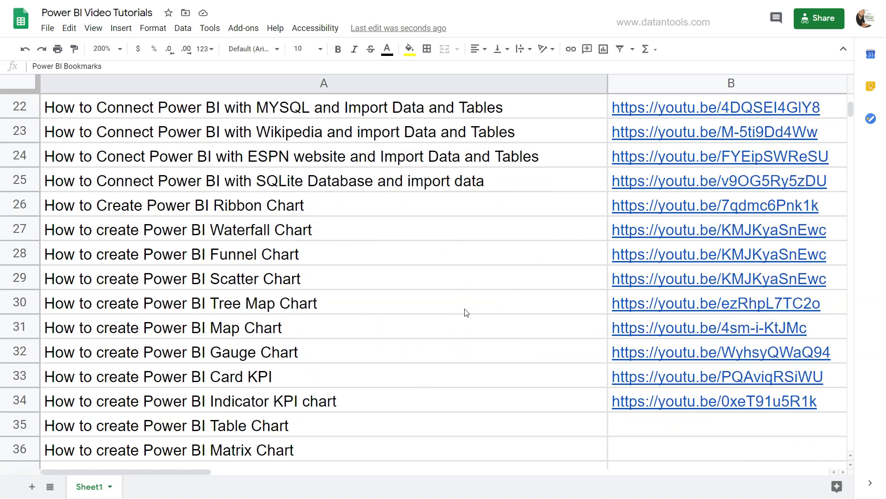
scroll(405, 349, "down", 3)
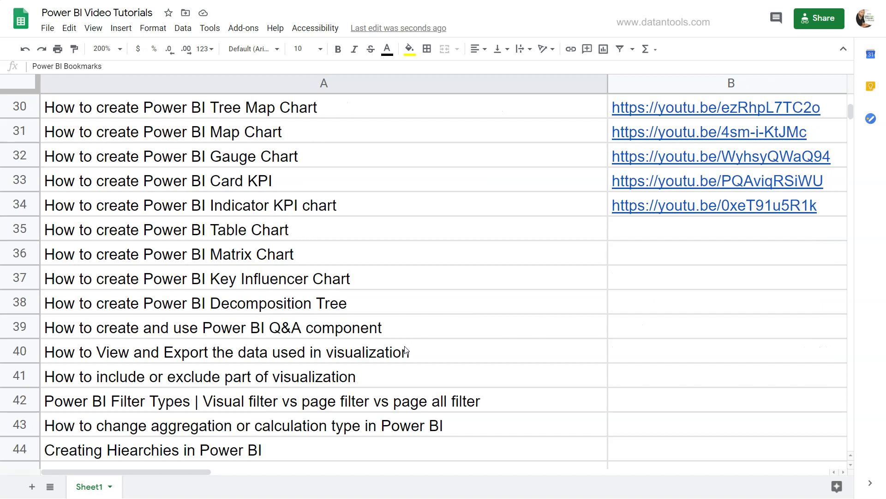
scroll(405, 349, "down", 3)
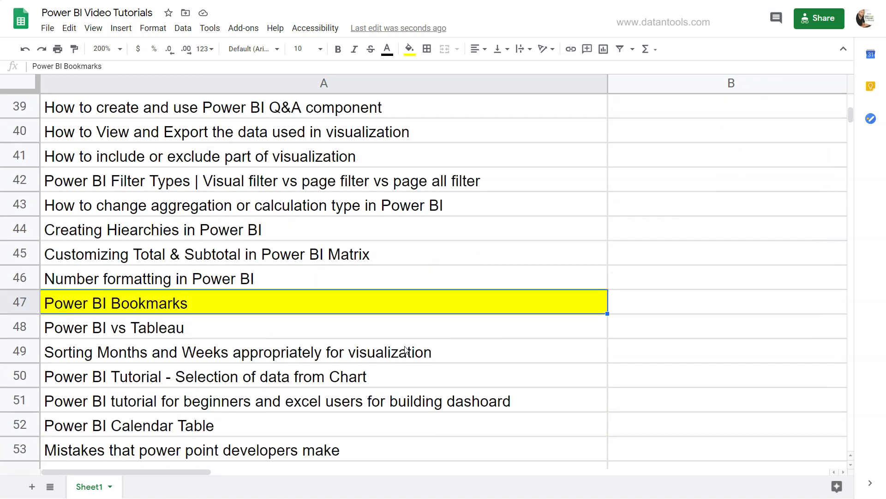
Bring the 'tutorial' report in Power BI Desktop forward and show the View ribbon.
key("alt+Tab")
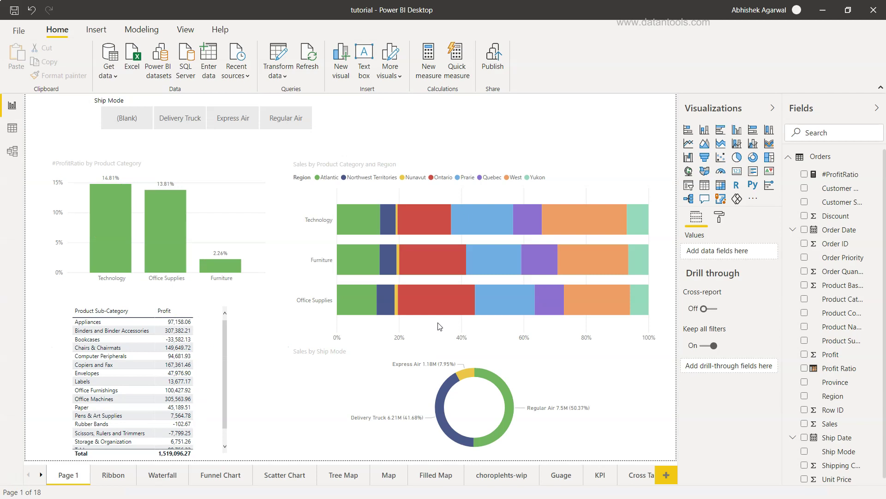
left_click(185, 31)
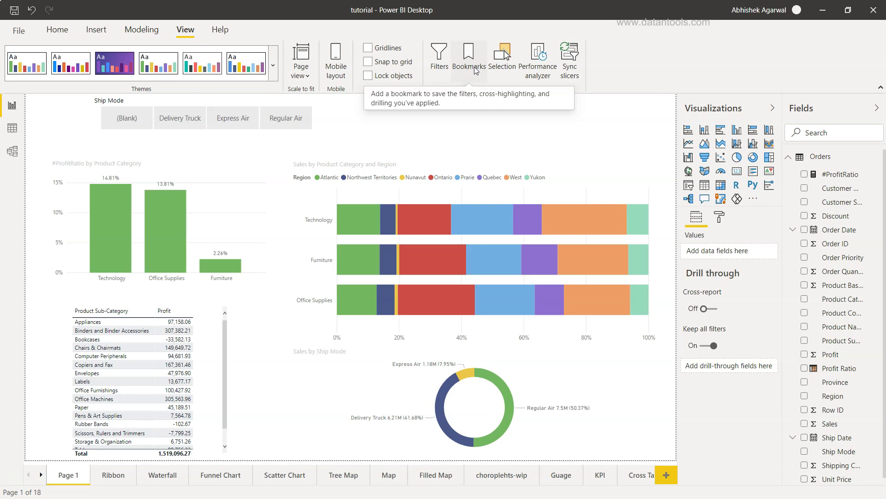
left_click(23, 31)
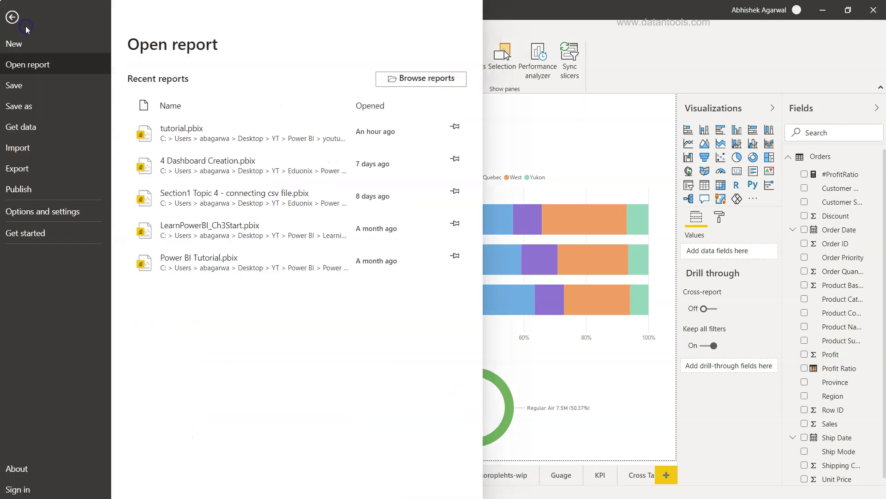
left_click(63, 213)
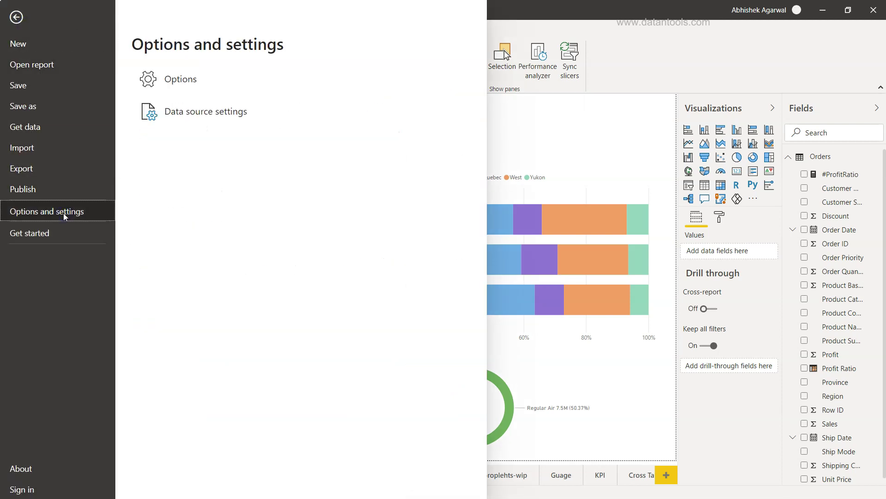
left_click(176, 80)
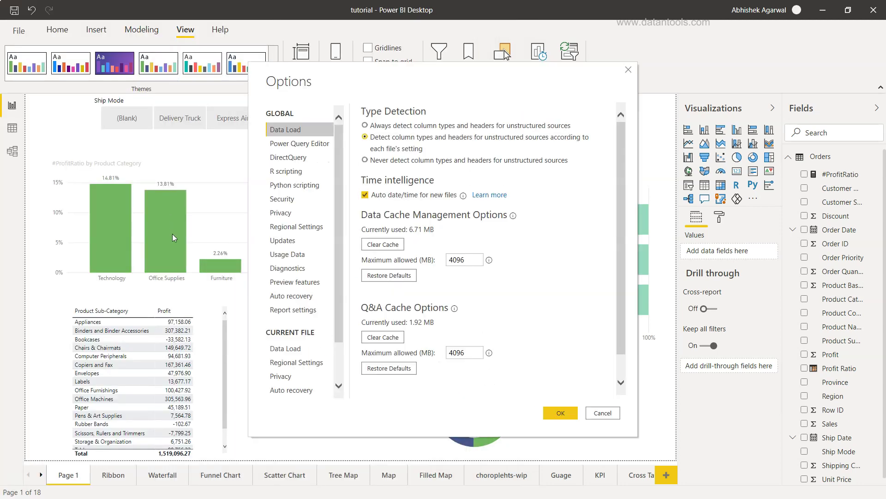
left_click(307, 285)
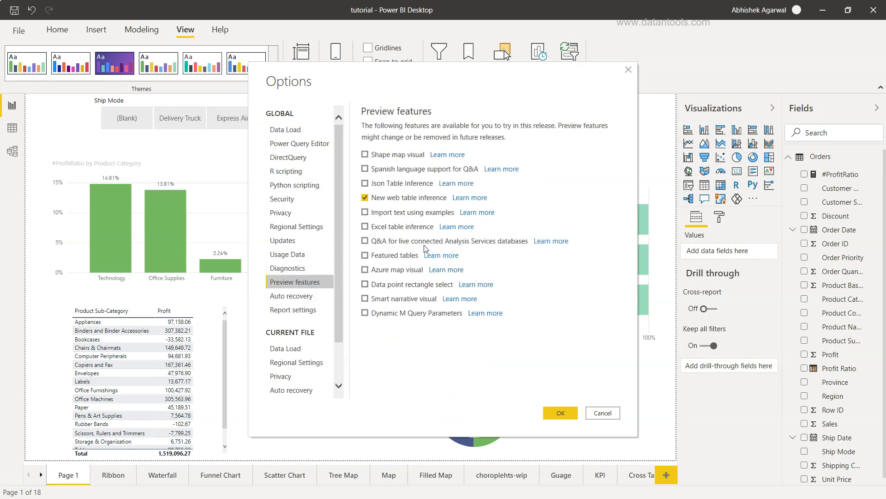
Dismiss the options dialog, open the Bookmarks pane, and filter Ship Mode to Regular Air.
left_click(607, 414)
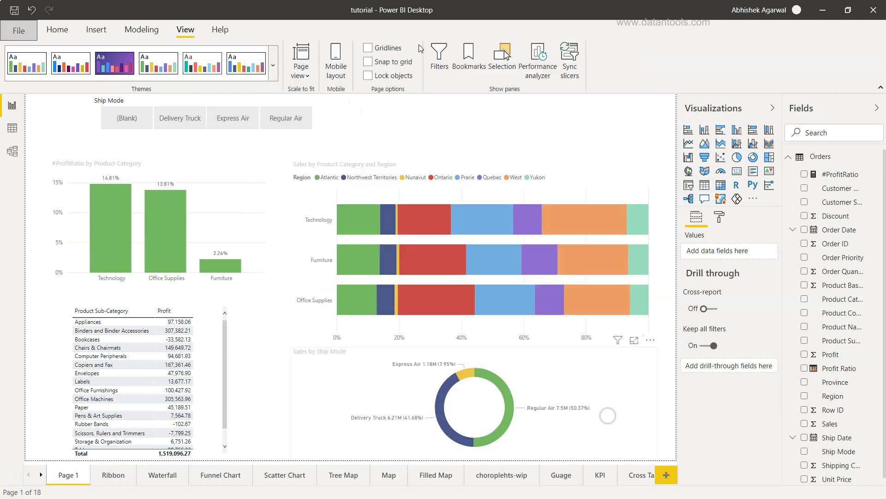
left_click(472, 67)
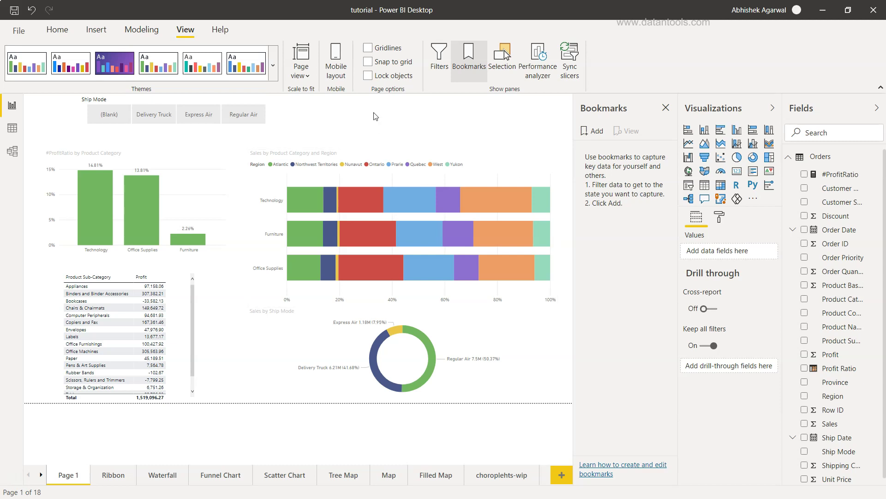
left_click(253, 119)
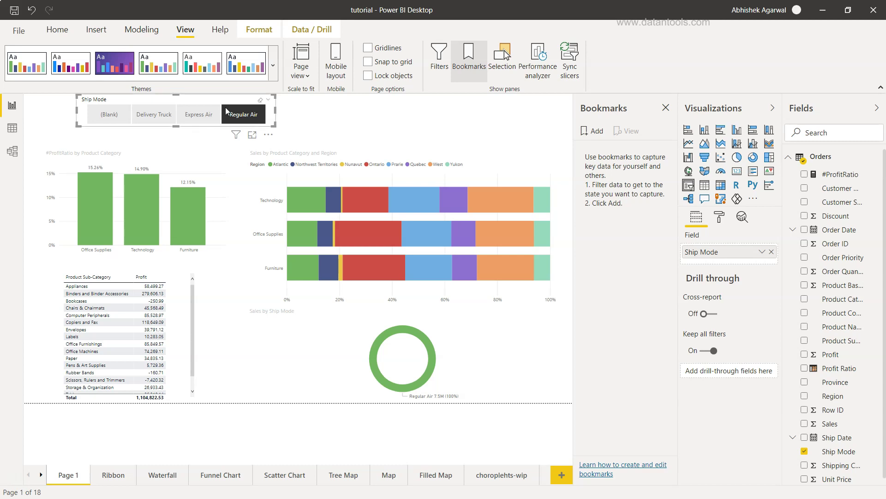
Save the Regular Air view as bookmark 'Regular Air Sales', then switch the slicer to Express Air.
left_click(595, 131)
left_click(671, 148)
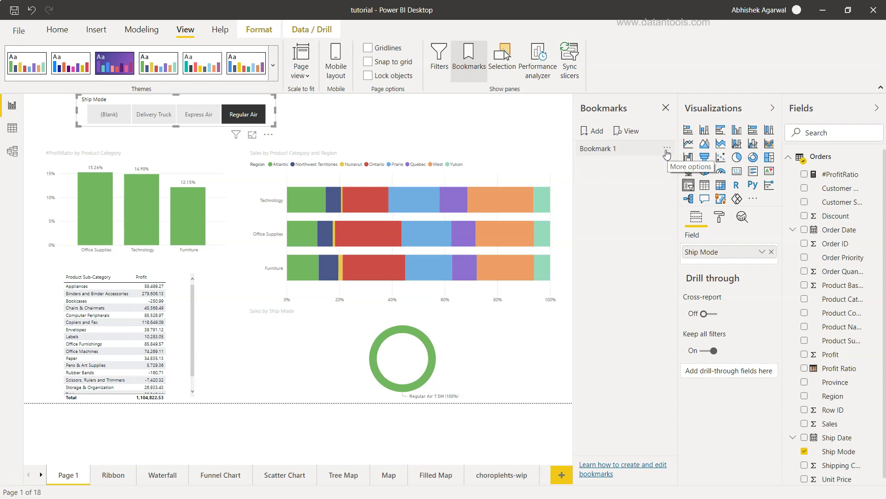
left_click(667, 148)
left_click(688, 171)
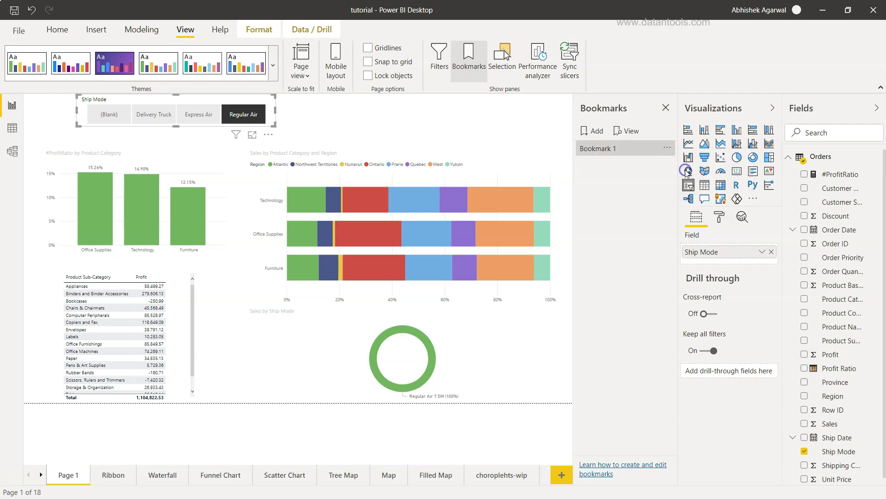
type("Regular Air Sales")
key("Return")
left_click(188, 117)
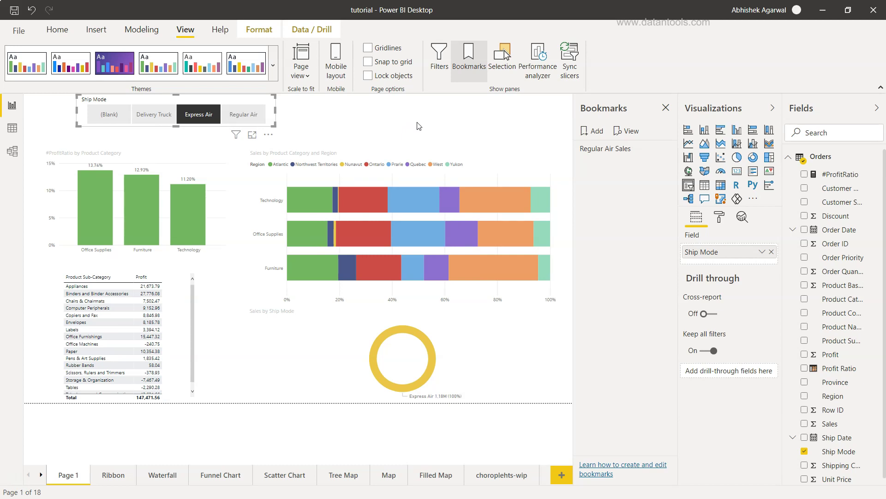
Add a second bookmark named 'Express air Sales' for the Express Air state, then deselect the slicer.
left_click(596, 133)
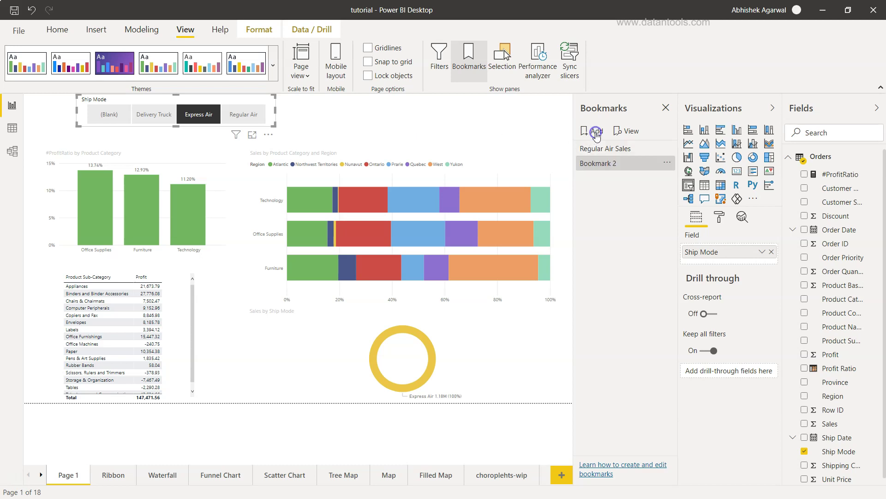
left_click(667, 164)
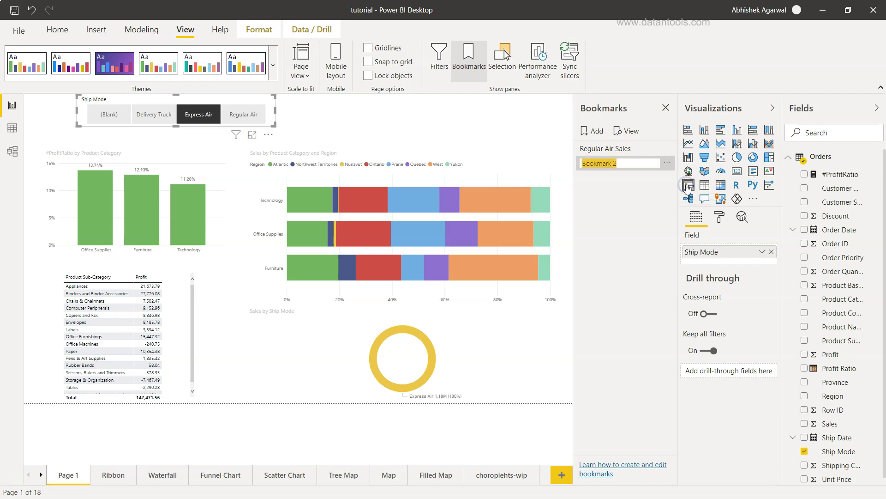
type("Expr")
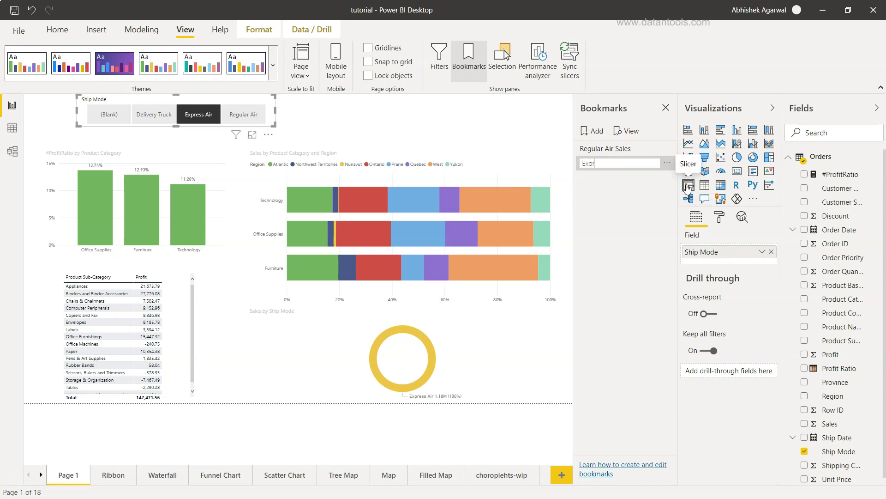
type("ess air Sales")
key("Return")
left_click(453, 135)
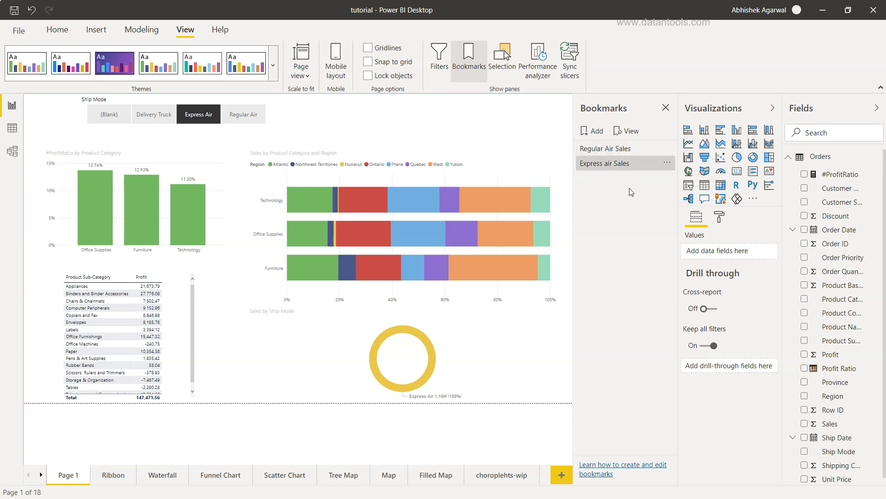
Apply the Regular Air Sales bookmark, then the Express air Sales bookmark.
mouse_move(528, 204)
left_click(596, 152)
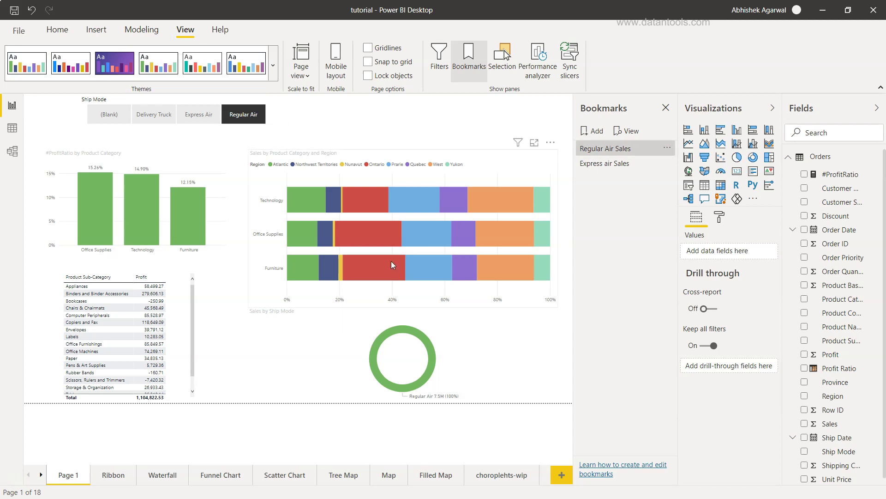
left_click(619, 166)
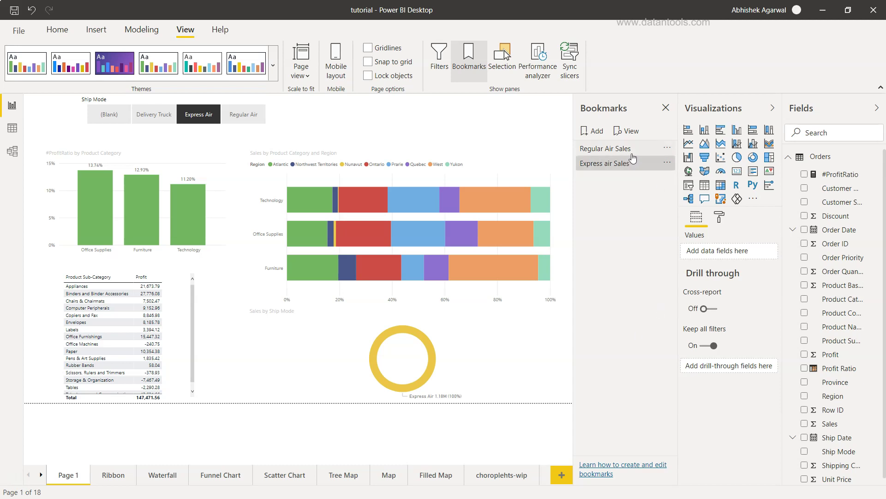
Update Express air Sales with the current Express Air view, then apply Regular Air Sales.
left_click(667, 149)
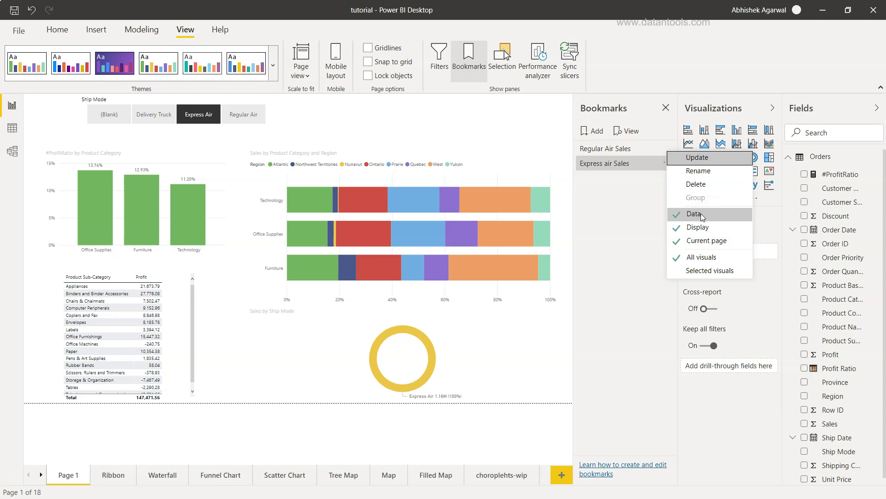
left_click(710, 155)
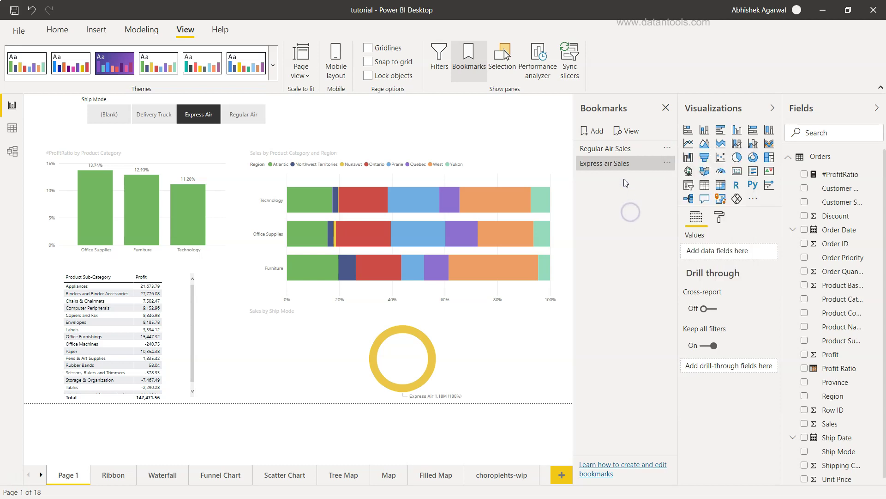
left_click(626, 149)
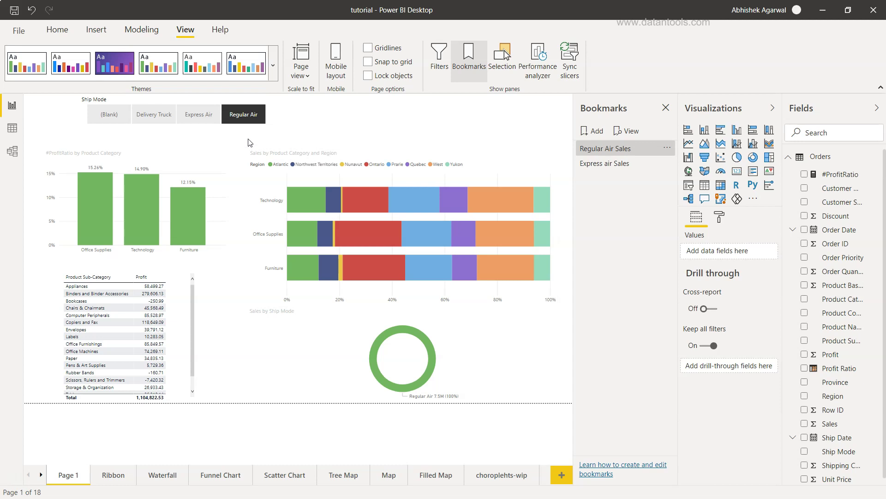
Add Delivery Truck to the slicer and update Regular Air Sales to store both ship modes.
left_click(157, 119, "ctrl")
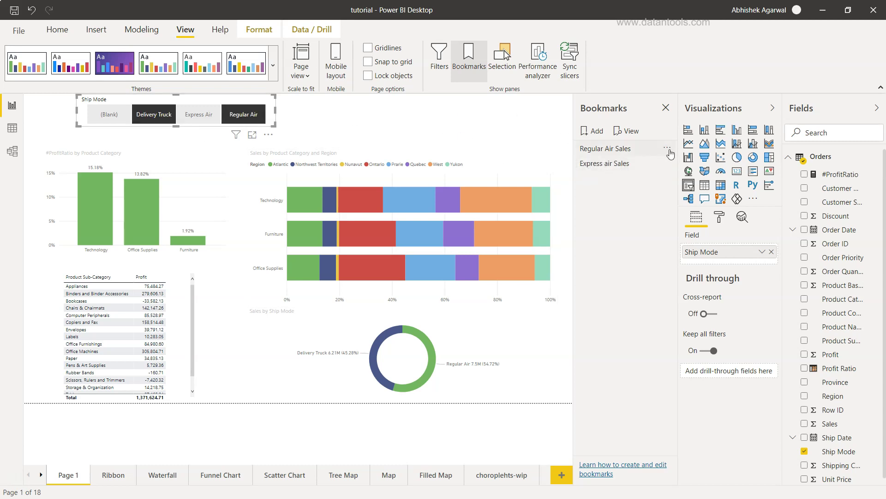
left_click(672, 151)
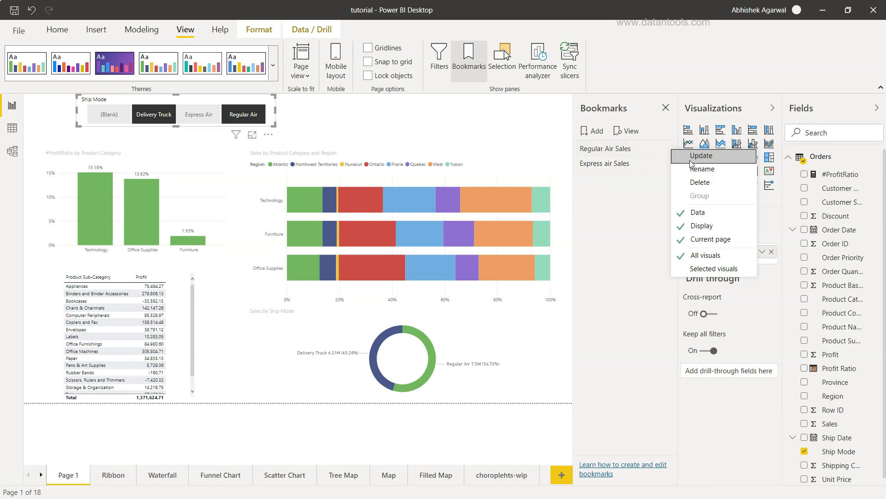
left_click(692, 156)
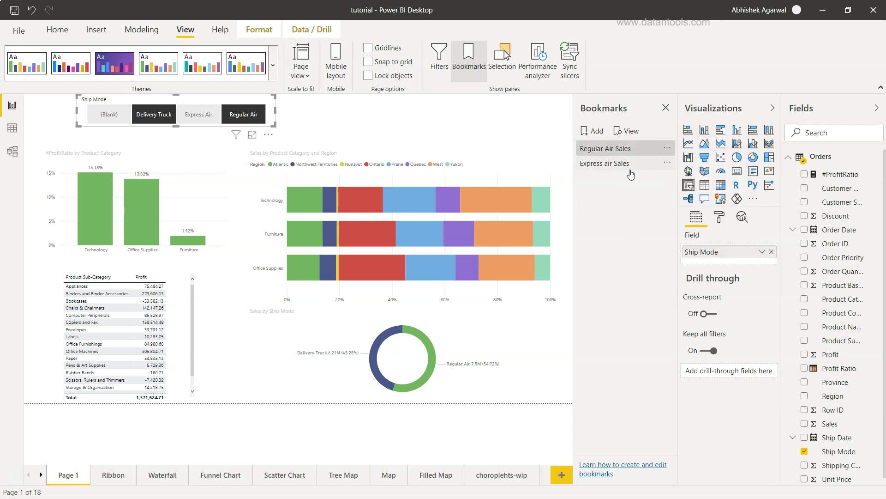
Test Express air Sales and the updated Regular Air Sales bookmarks, then deselect Regular Air.
left_click(631, 165)
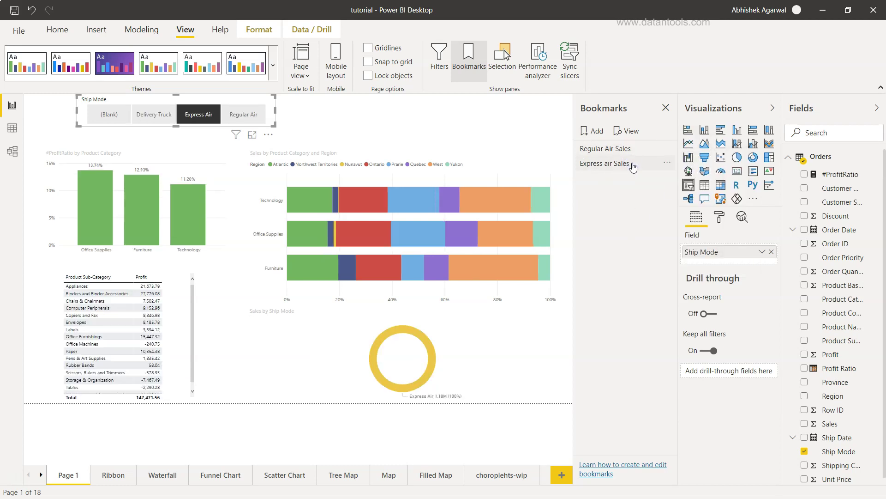
left_click(632, 166)
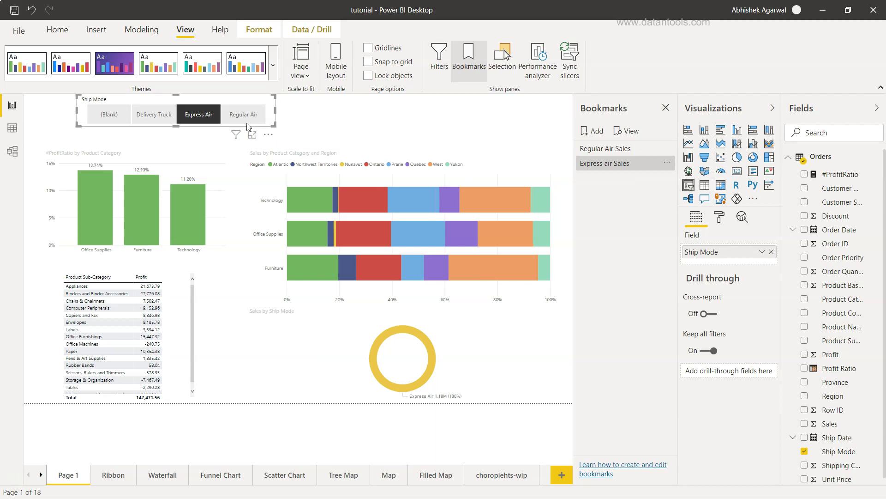
left_click(624, 150)
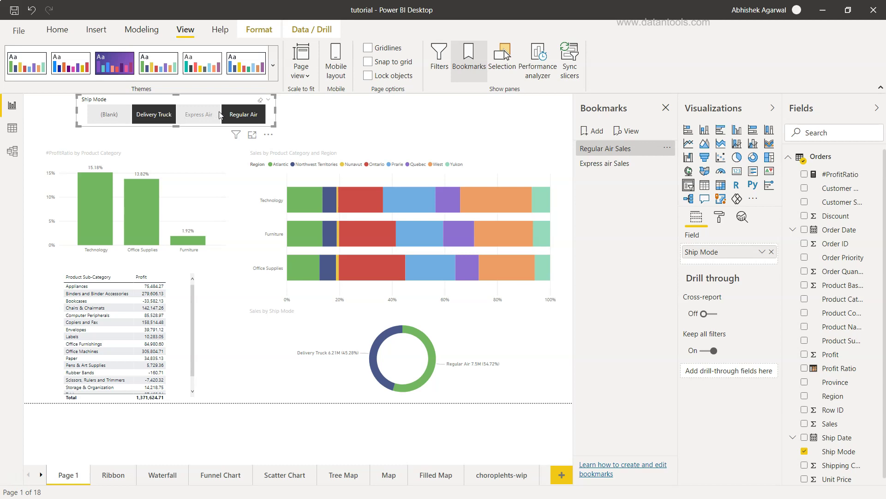
left_click(245, 114, "ctrl")
Rename the first bookmark to 'Delivery Truck - Regular Air Sales' and widen the Bookmarks pane.
left_click(266, 114, "ctrl")
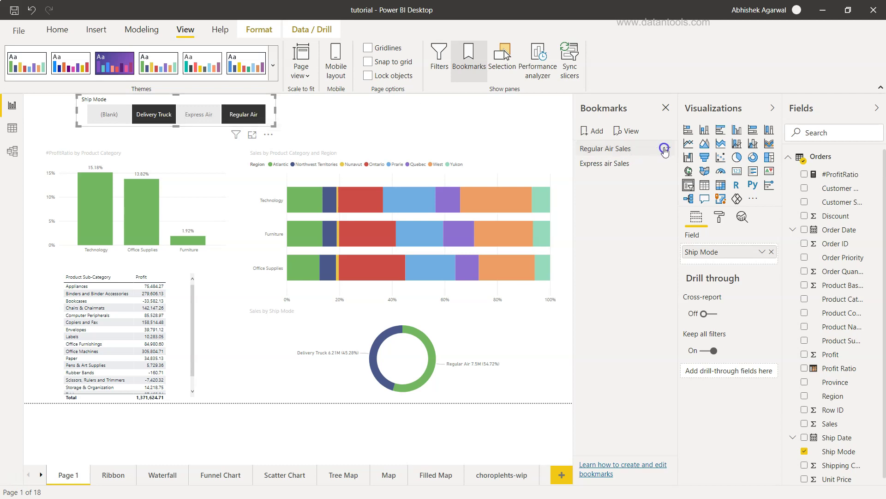
left_click(667, 148)
left_click(685, 168)
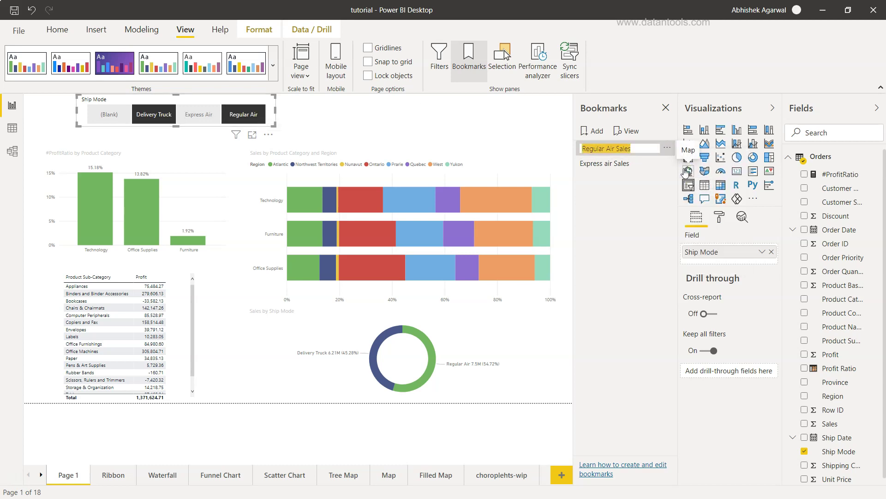
type("Delivery Truck")
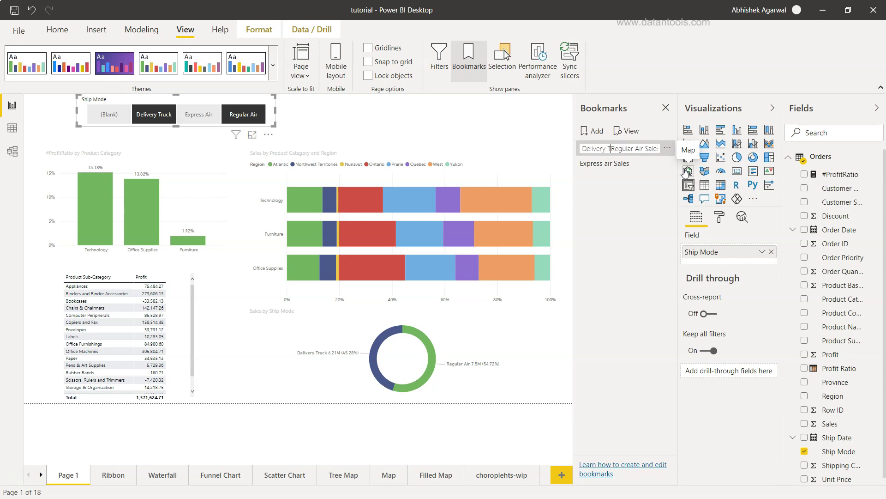
type(" -")
key("Return")
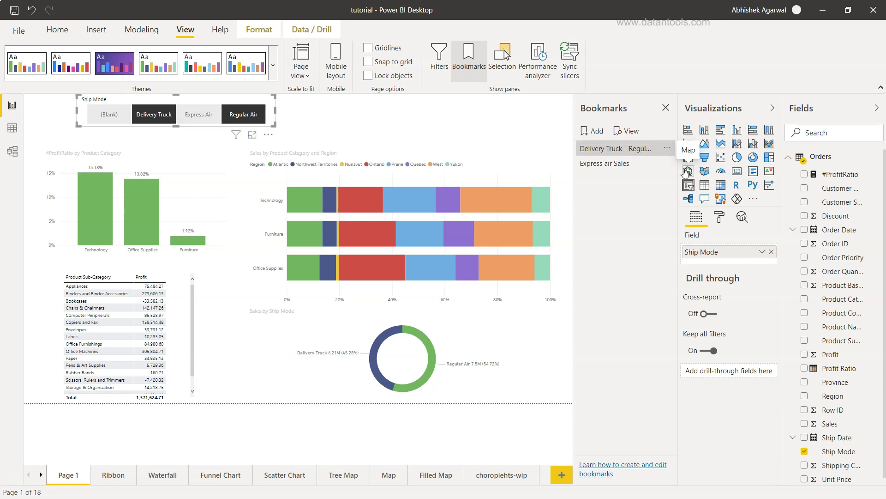
left_click_drag(574, 190, 529, 193)
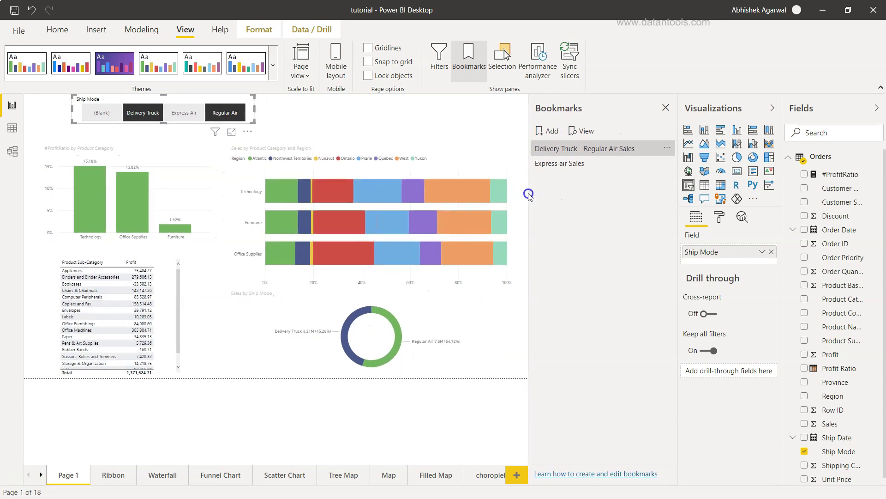
Test both bookmarks, ending on Express air Sales with profit totalling 147,471.56.
left_click(568, 165)
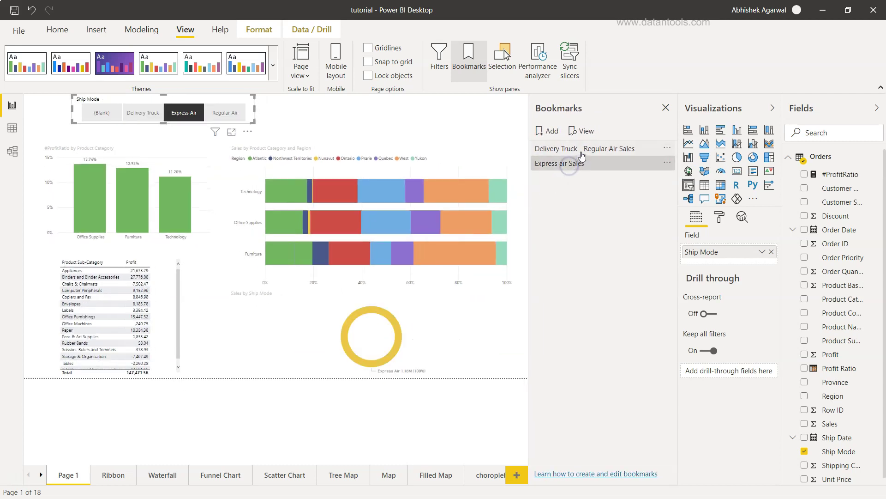
left_click(582, 150)
left_click(588, 165)
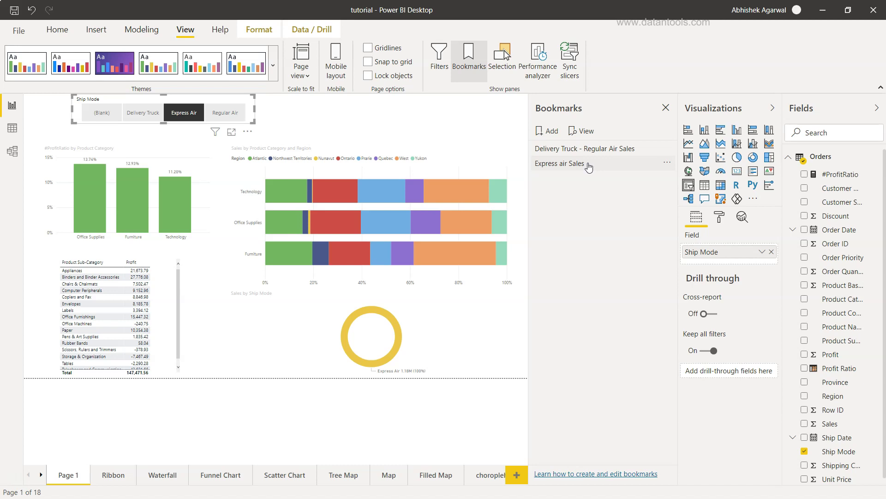
left_click(588, 167)
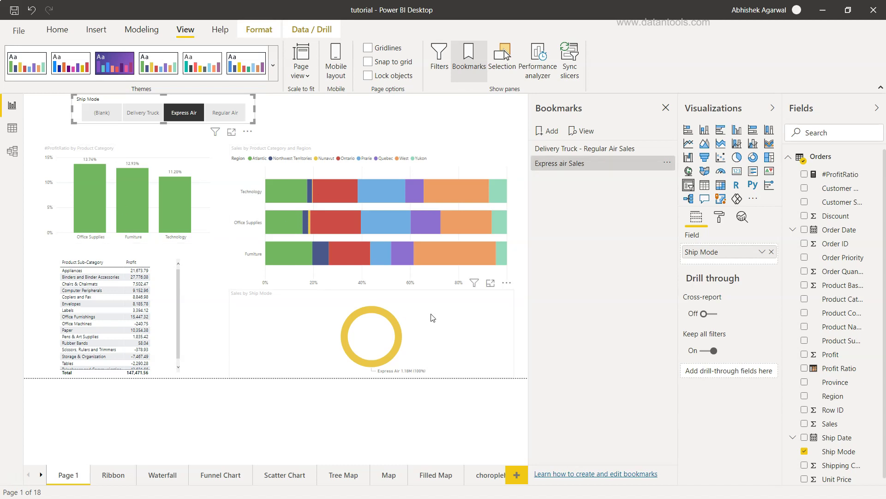